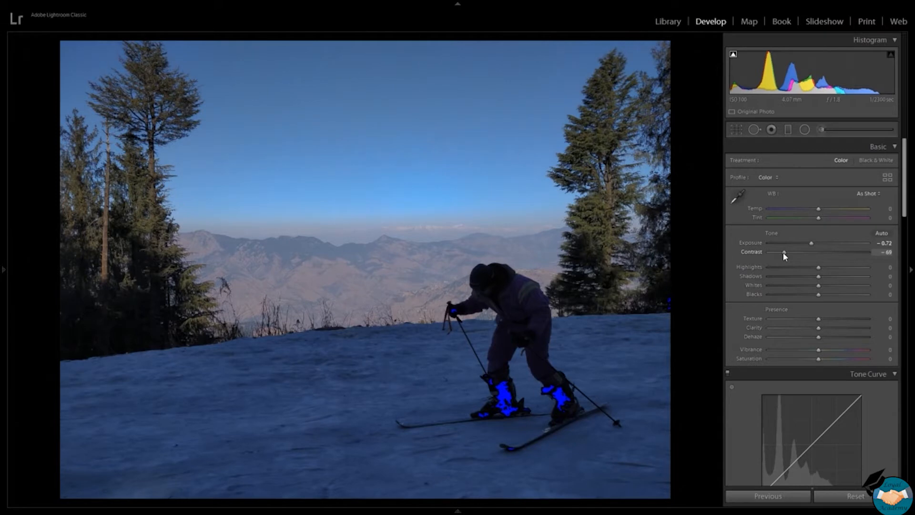
Step: Set Contrast to −6, Highlights to −34, Shadows to +100, Whites to +50 and Blacks to +98
{"action": "left_click_drag", "start_coordinate": [769, 254], "coordinate": [876, 289]}
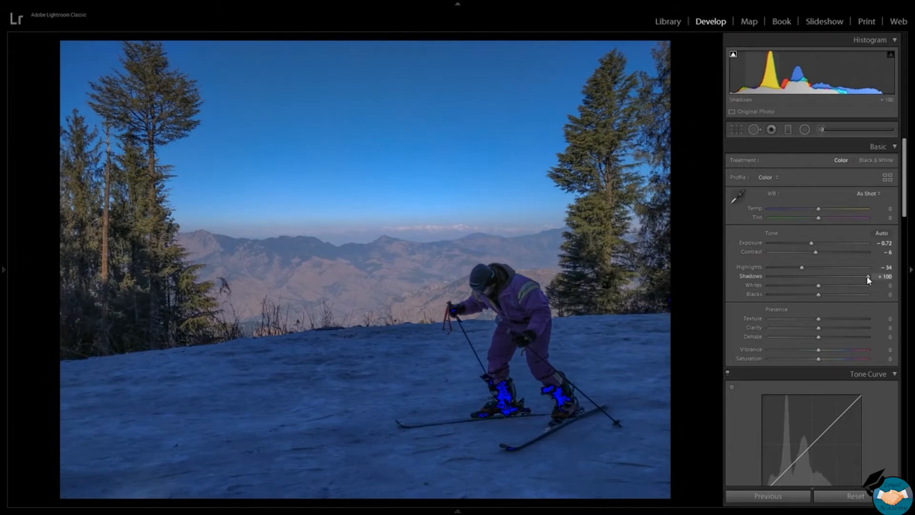
{"action": "left_click", "coordinate": [866, 276]}
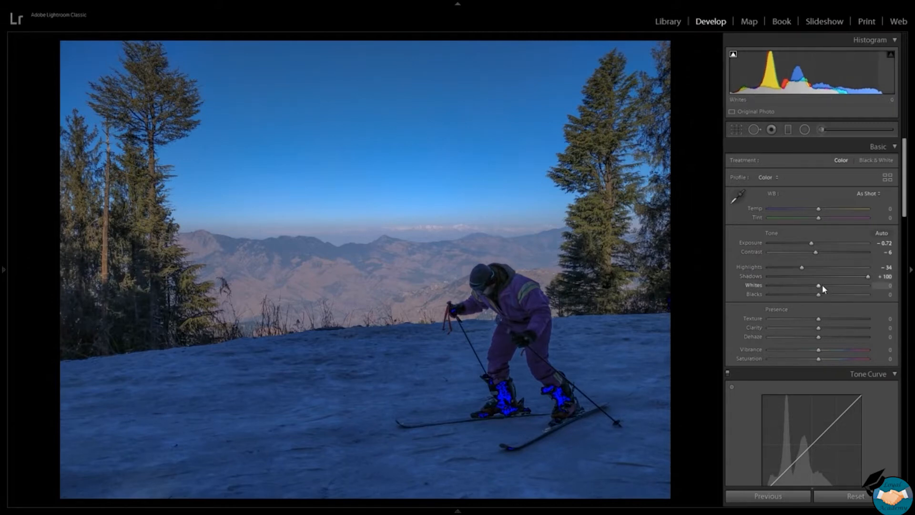
{"action": "left_click_drag", "start_coordinate": [822, 285], "coordinate": [867, 305]}
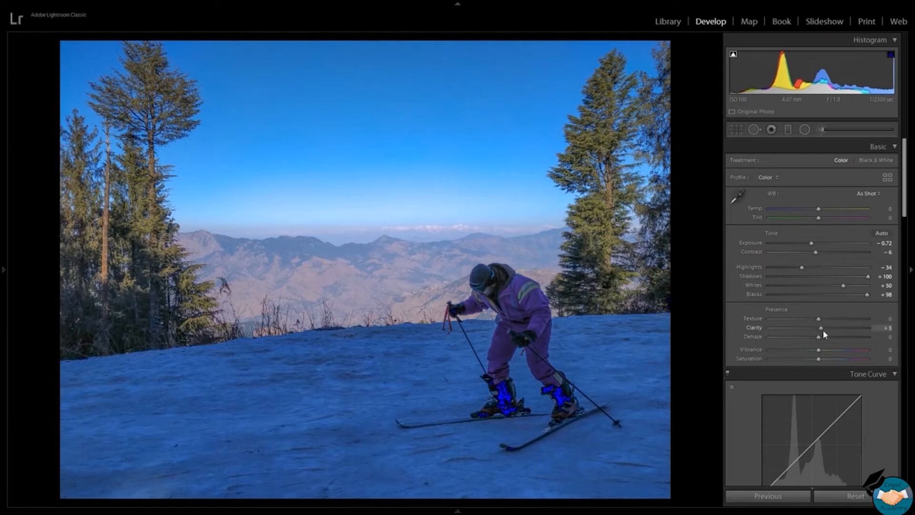
Step: Set Clarity to +36, Vibrance to +17 and the white balance Temp to +4
{"action": "left_click_drag", "start_coordinate": [822, 328], "coordinate": [841, 334]}
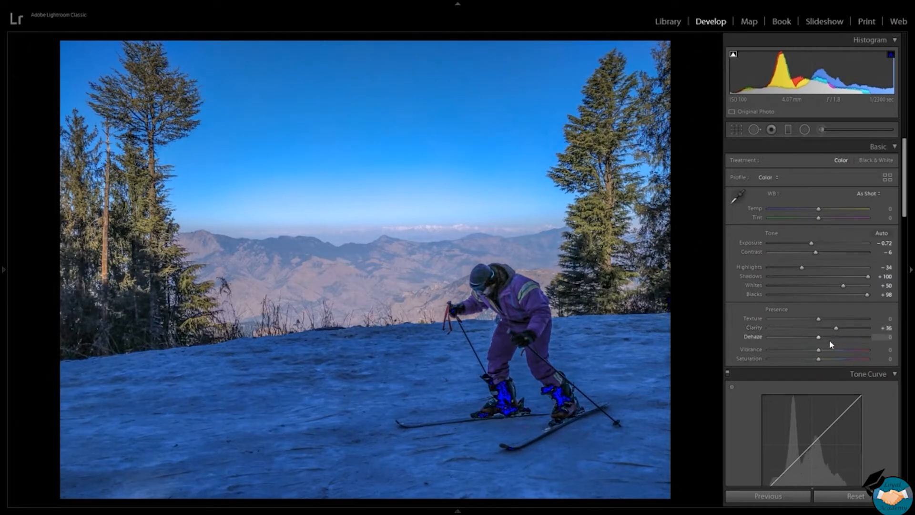
{"action": "mouse_move", "coordinate": [818, 354]}
{"action": "left_mouse_down"}
{"action": "mouse_move", "coordinate": [843, 362]}
{"action": "mouse_move", "coordinate": [785, 360]}
{"action": "mouse_move", "coordinate": [828, 365]}
{"action": "mouse_move", "coordinate": [819, 363]}
{"action": "left_mouse_up"}
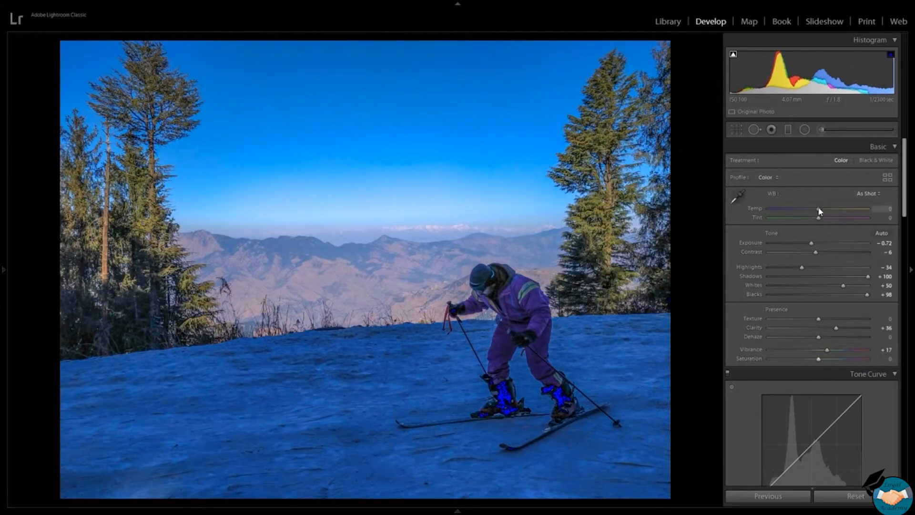
{"action": "left_click_drag", "start_coordinate": [817, 208], "coordinate": [820, 214]}
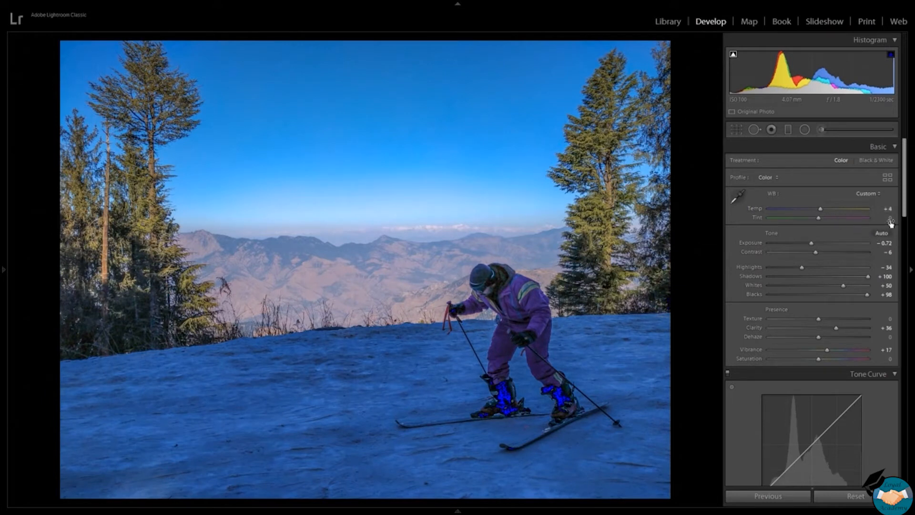
Step: Test the Magenta and Purple hue adjustments and set the Purple hue to −55 to turn the skier's suit blue
{"action": "left_click_drag", "start_coordinate": [907, 212], "coordinate": [888, 304]}
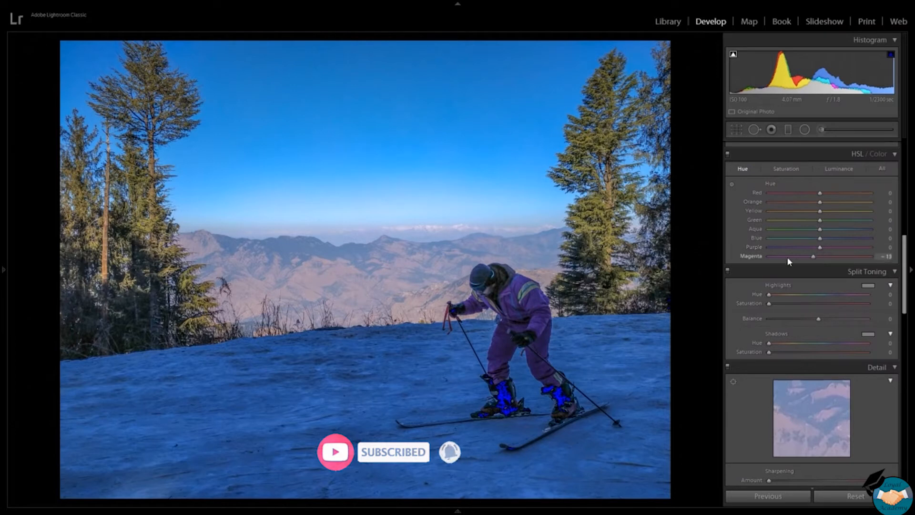
{"action": "mouse_move", "coordinate": [820, 256]}
{"action": "left_mouse_down"}
{"action": "mouse_move", "coordinate": [827, 256]}
{"action": "mouse_move", "coordinate": [817, 263]}
{"action": "left_mouse_up"}
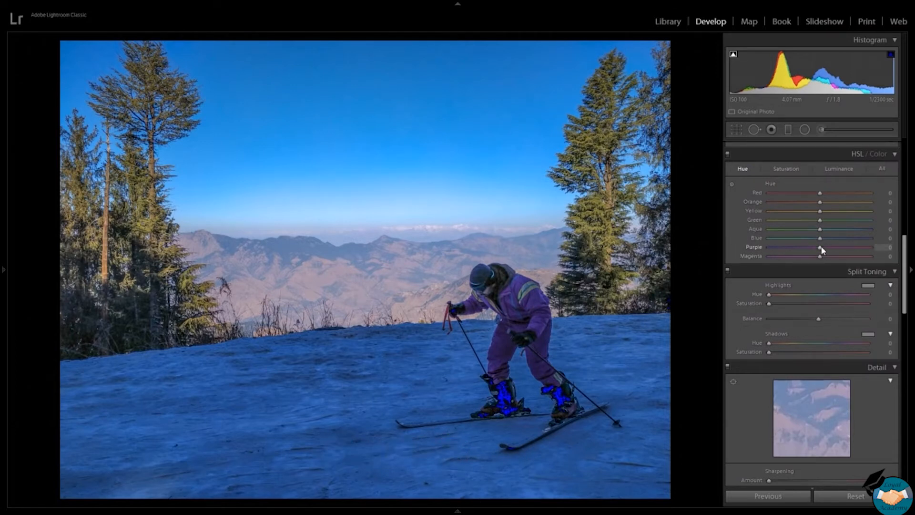
{"action": "left_click_drag", "start_coordinate": [822, 248], "coordinate": [876, 256]}
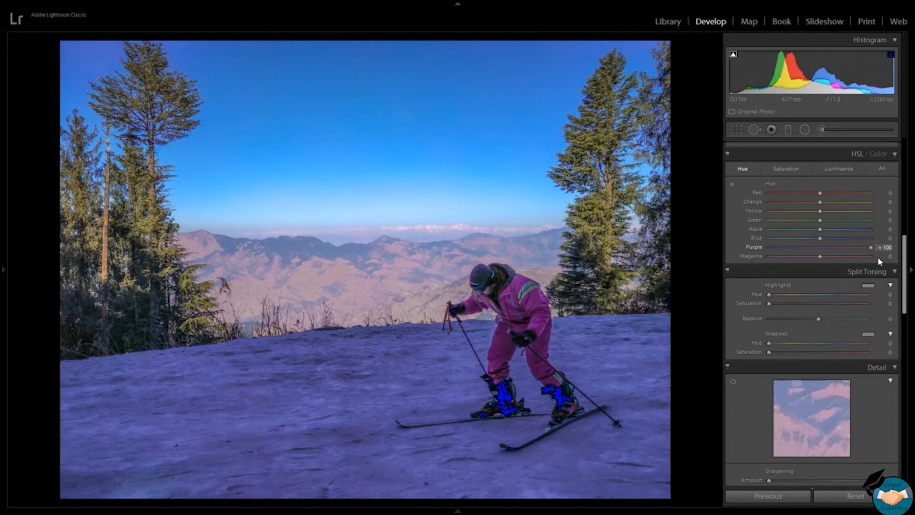
{"action": "left_click_drag", "start_coordinate": [876, 257], "coordinate": [792, 260]}
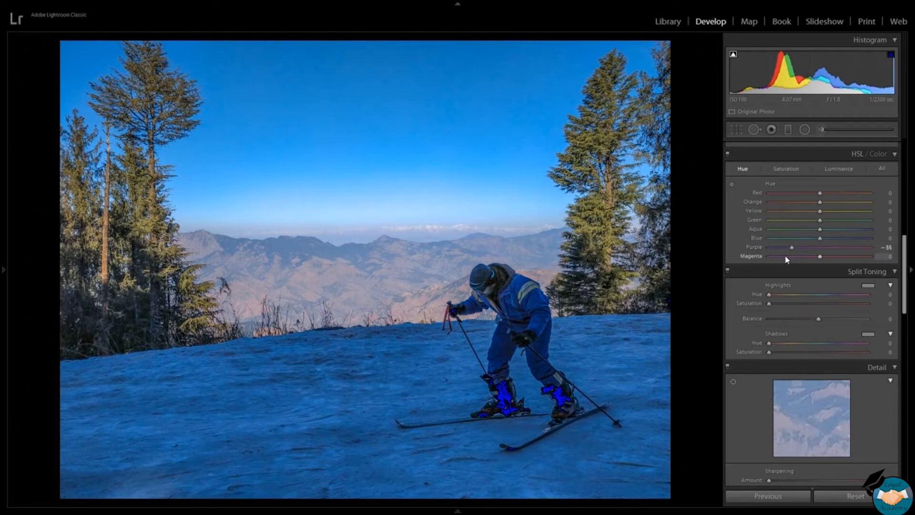
{"action": "mouse_move", "coordinate": [820, 239]}
{"action": "left_mouse_down"}
{"action": "mouse_move", "coordinate": [792, 241]}
{"action": "mouse_move", "coordinate": [858, 261]}
{"action": "mouse_move", "coordinate": [809, 253]}
{"action": "mouse_move", "coordinate": [818, 252]}
{"action": "left_mouse_up"}
Step: Set the hues to Purple −52, Aqua +1, Green +80 and Yellow +72, leaving Orange at 0
{"action": "left_click_drag", "start_coordinate": [795, 248], "coordinate": [856, 228]}
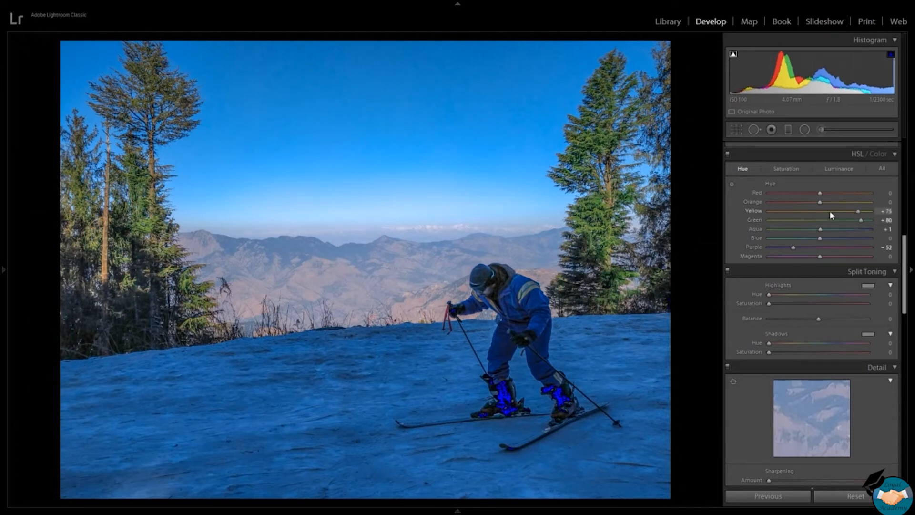
{"action": "left_click_drag", "start_coordinate": [803, 211], "coordinate": [847, 213]}
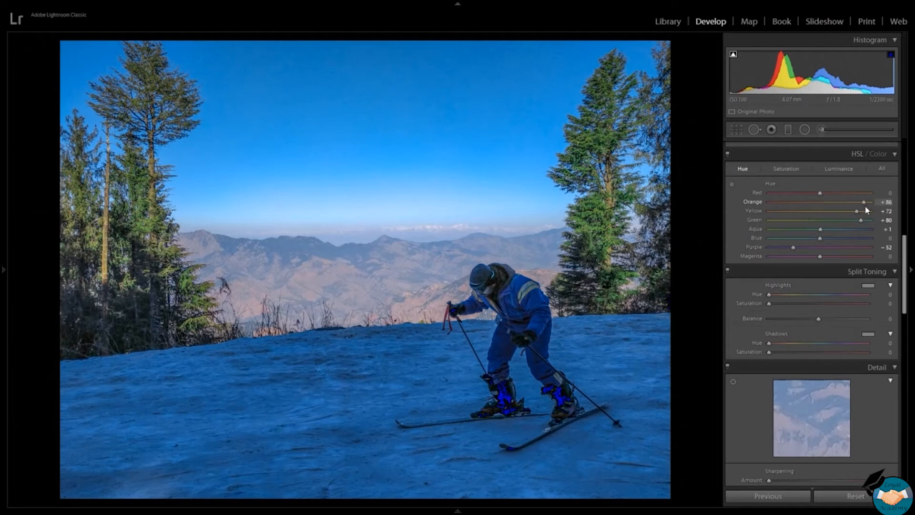
{"action": "mouse_move", "coordinate": [826, 208]}
{"action": "left_mouse_down"}
{"action": "mouse_move", "coordinate": [772, 198]}
{"action": "mouse_move", "coordinate": [816, 203]}
{"action": "left_mouse_up"}
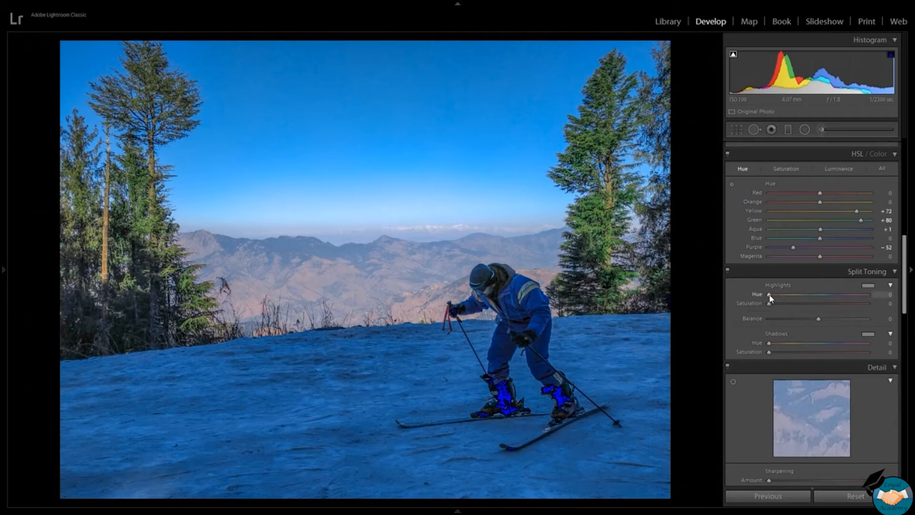
Step: Try split toning on the highlights, return their Saturation to 0, and set the split toning Balance to −1
{"action": "left_click_drag", "start_coordinate": [769, 295], "coordinate": [760, 315]}
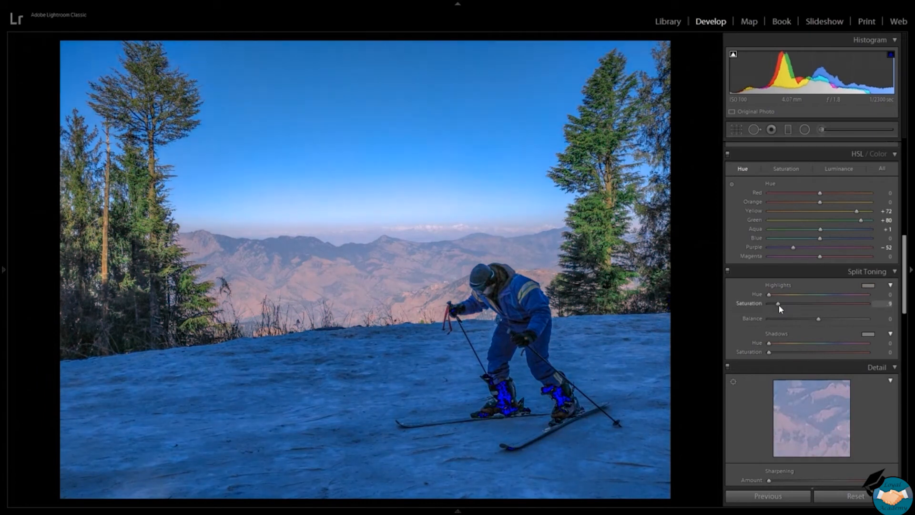
{"action": "left_click_drag", "start_coordinate": [778, 305], "coordinate": [793, 317]}
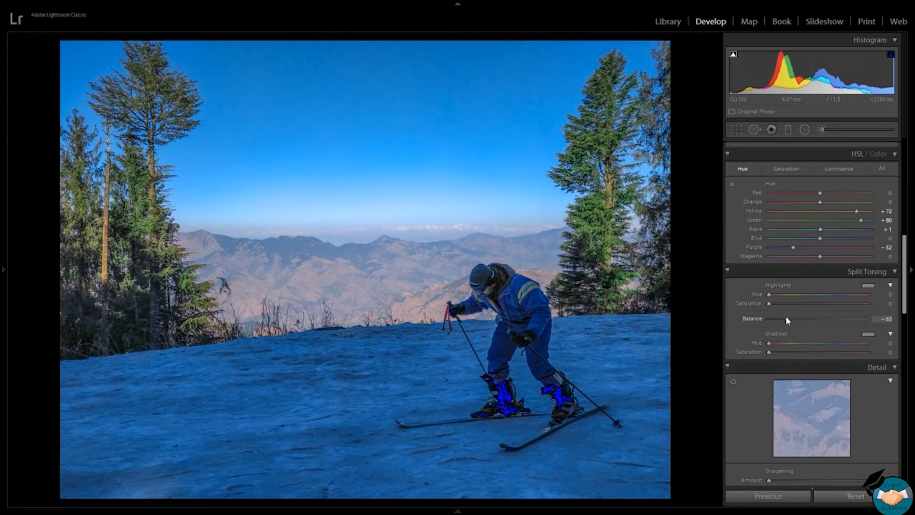
{"action": "mouse_move", "coordinate": [813, 319]}
{"action": "left_mouse_down"}
{"action": "mouse_move", "coordinate": [833, 321]}
{"action": "mouse_move", "coordinate": [820, 326]}
{"action": "left_mouse_up"}
Step: Set the split toning shadows Hue to 7, try a Saturation of 48, and reset the shadows Saturation
{"action": "mouse_move", "coordinate": [769, 347]}
{"action": "left_mouse_down"}
{"action": "mouse_move", "coordinate": [852, 350]}
{"action": "mouse_move", "coordinate": [770, 351]}
{"action": "left_mouse_up"}
{"action": "left_click_drag", "start_coordinate": [788, 353], "coordinate": [817, 355]}
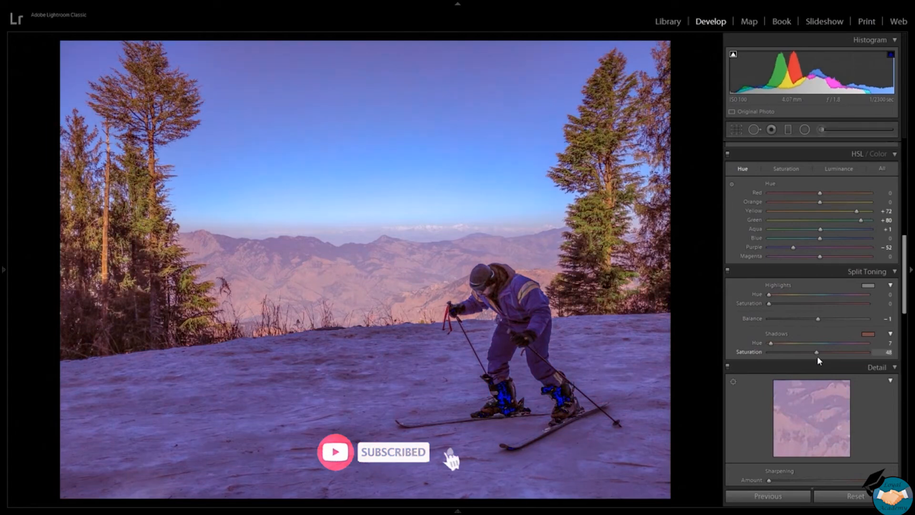
{"action": "double_click", "coordinate": [742, 355]}
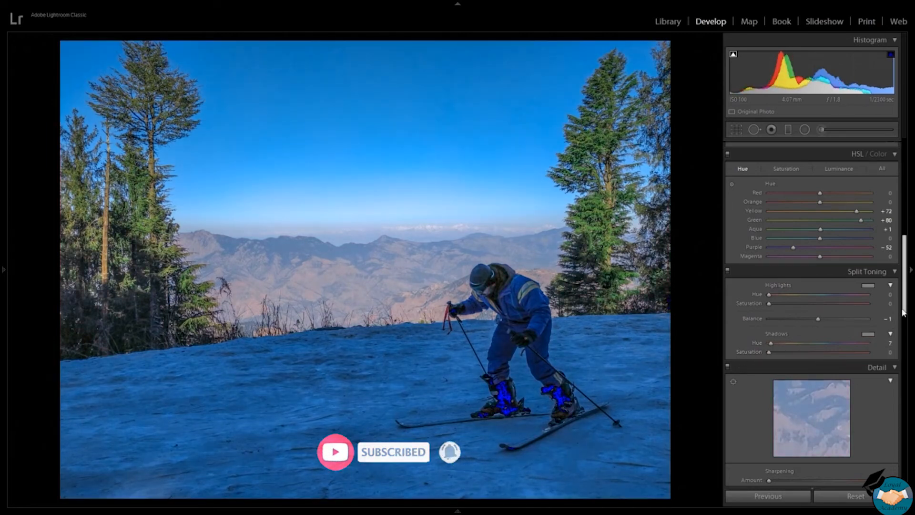
Step: Compare weaker and stronger tonal contrast on the photo and set Contrast to +14
{"action": "left_click_drag", "start_coordinate": [903, 311], "coordinate": [914, 213]}
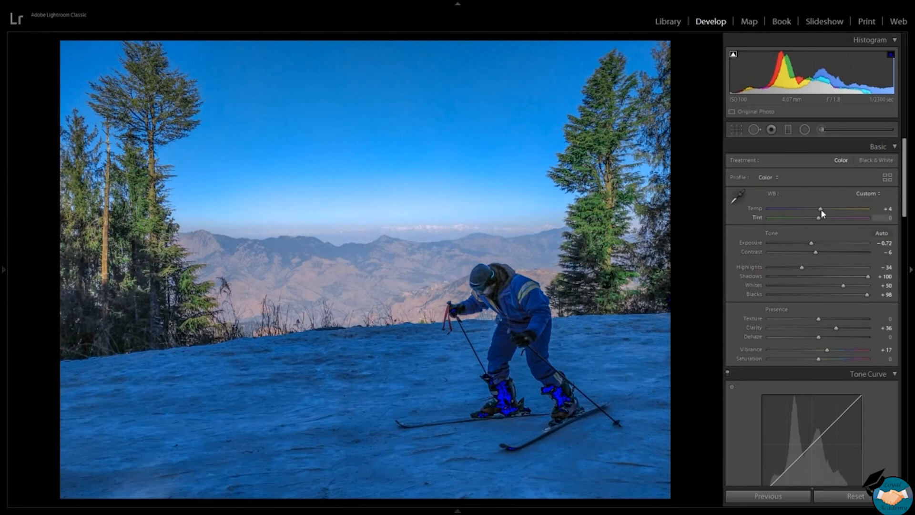
{"action": "left_click_drag", "start_coordinate": [820, 209], "coordinate": [819, 212]}
{"action": "left_click_drag", "start_coordinate": [819, 252], "coordinate": [804, 269]}
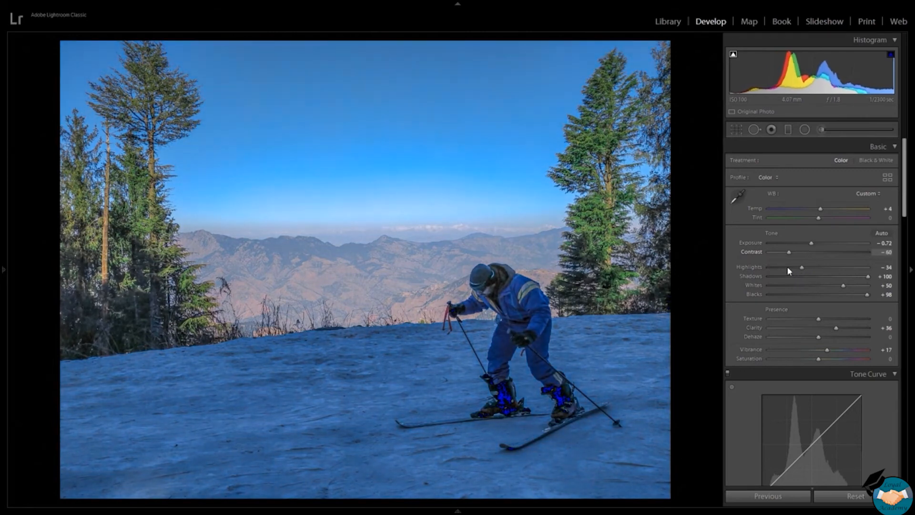
{"action": "left_click_drag", "start_coordinate": [798, 268], "coordinate": [803, 269]}
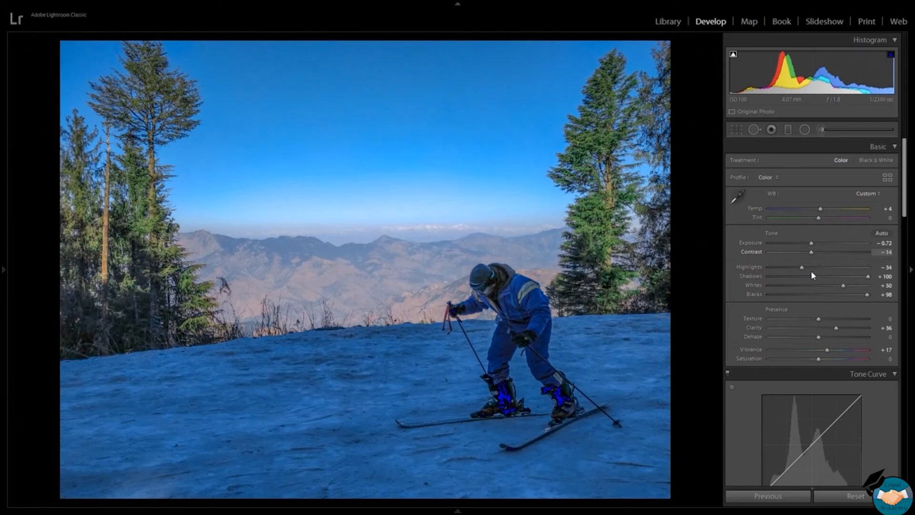
{"action": "left_click_drag", "start_coordinate": [811, 270], "coordinate": [809, 249]}
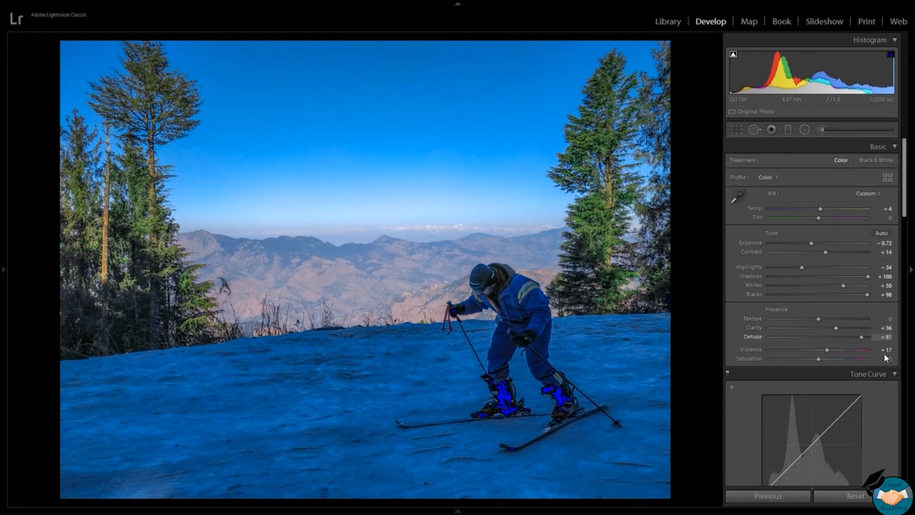
Step: Try different Dehaze amounts on the photo and return Dehaze to 0
{"action": "left_click_drag", "start_coordinate": [884, 354], "coordinate": [822, 334]}
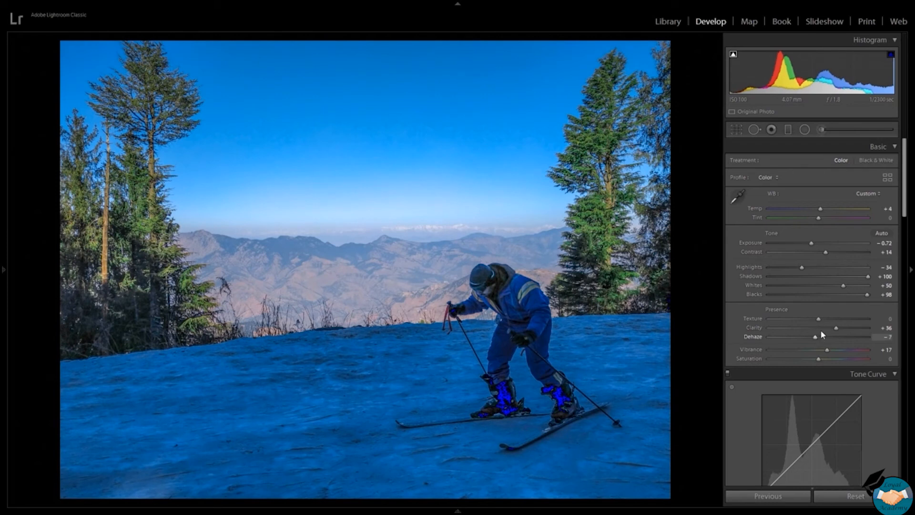
{"action": "left_click", "coordinate": [883, 337]}
{"action": "type", "text": "0"}
{"action": "key", "text": "Return"}
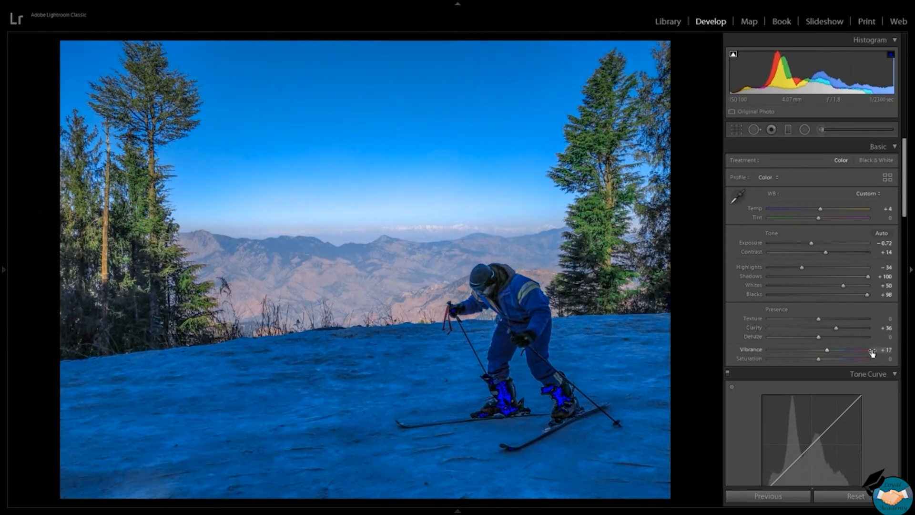
Step: Try an overall Saturation of +45 and set Saturation to −1
{"action": "left_click_drag", "start_coordinate": [818, 361], "coordinate": [841, 364]}
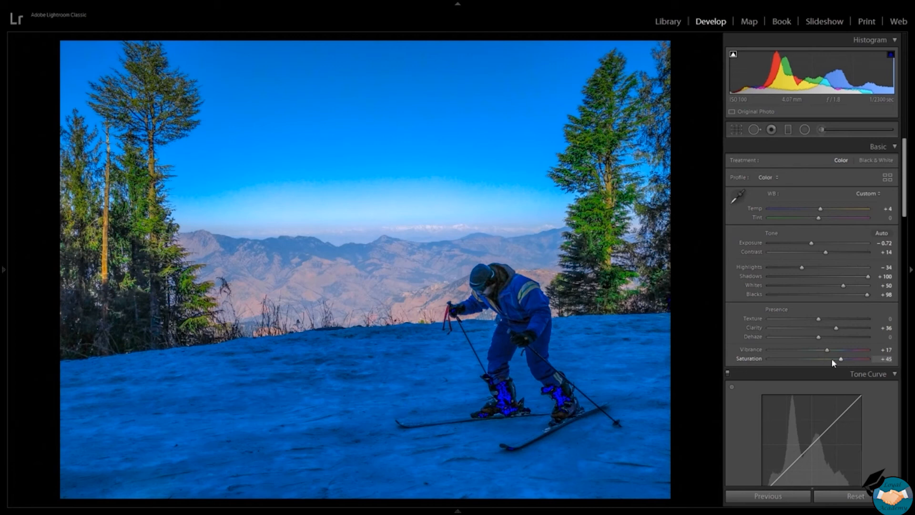
{"action": "left_click_drag", "start_coordinate": [840, 361], "coordinate": [817, 365]}
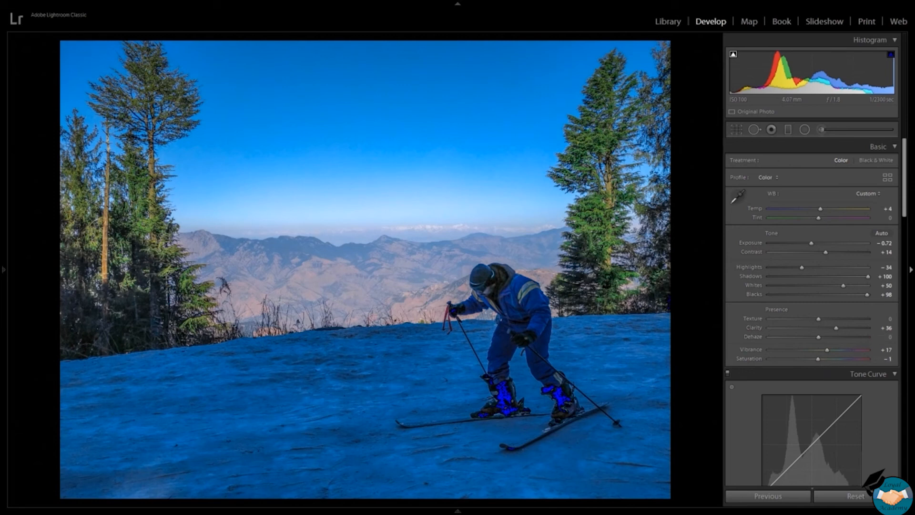
Step: Review the hue and split toning settings and hide the adjustment controls to inspect the edited photo
{"action": "left_click_drag", "start_coordinate": [904, 210], "coordinate": [901, 287]}
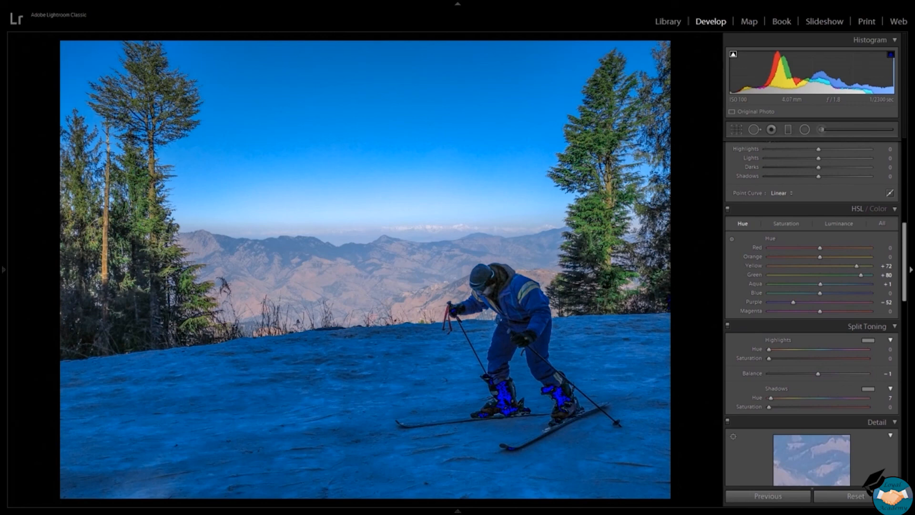
{"action": "left_click", "coordinate": [910, 271]}
{"action": "left_click", "coordinate": [910, 272]}
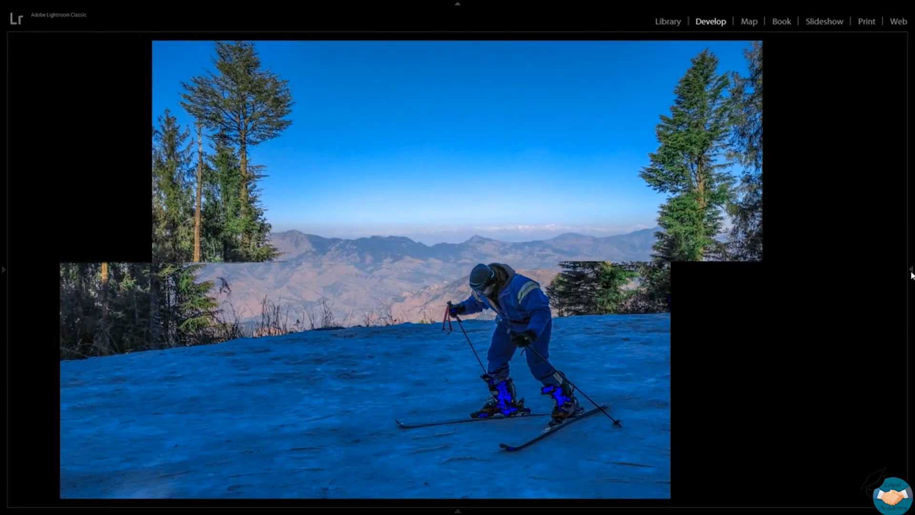